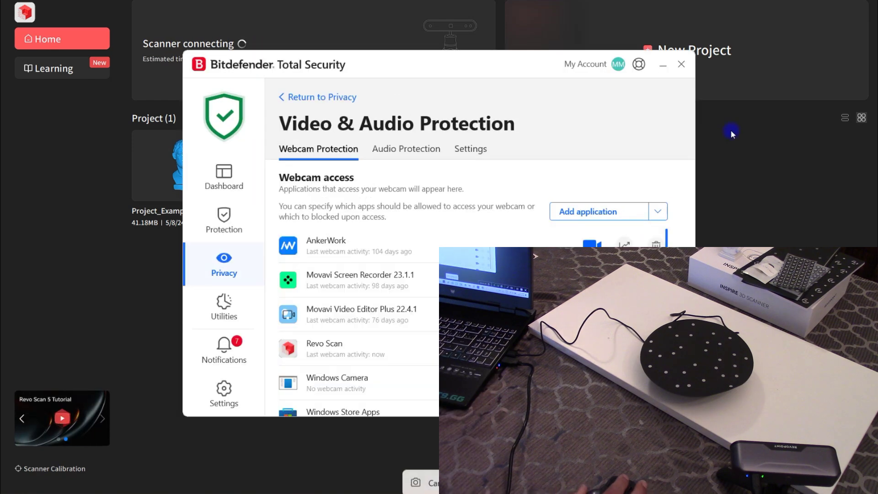
# - Close the Bitdefender Video & Audio Protection window
pyautogui.click(680, 65)
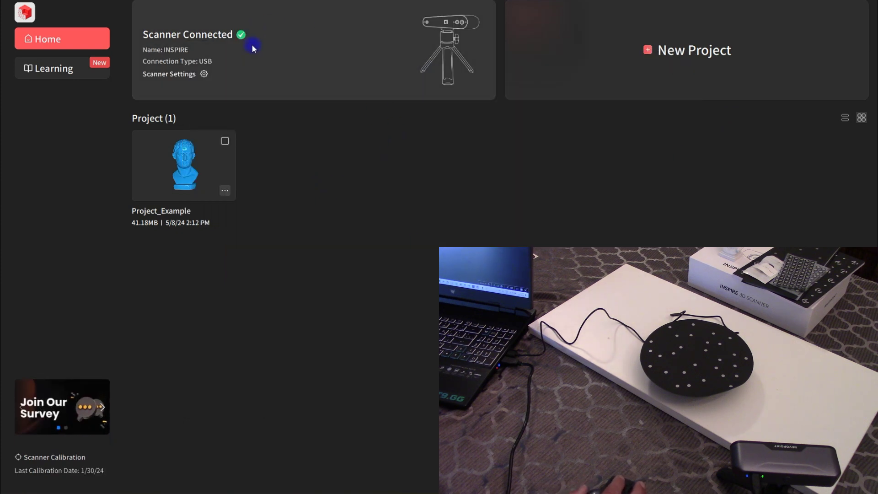
pyautogui.hotkey('ctrl', 'n')
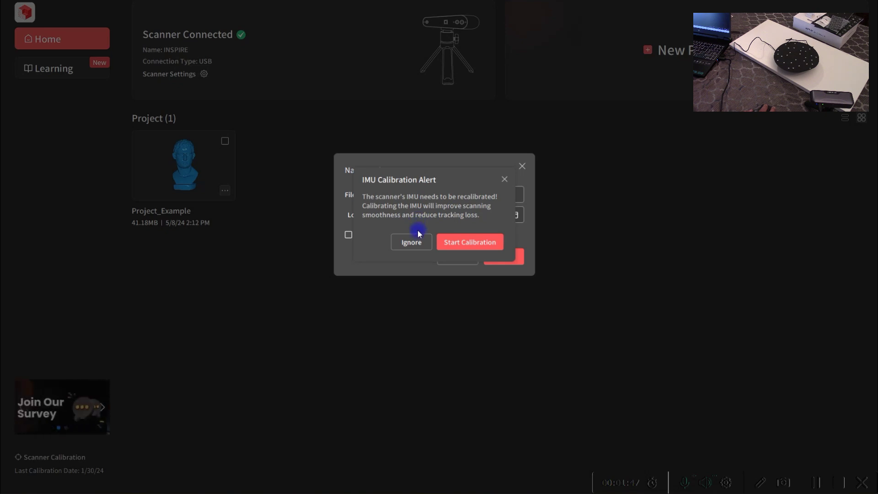
pyautogui.moveTo(456, 190); pyautogui.dragTo(466, 295)
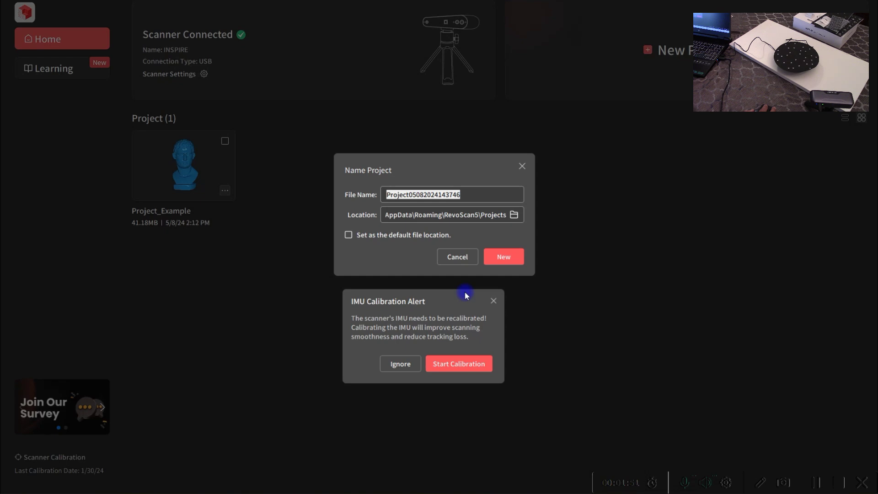
pyautogui.click(405, 364)
pyautogui.click(462, 255)
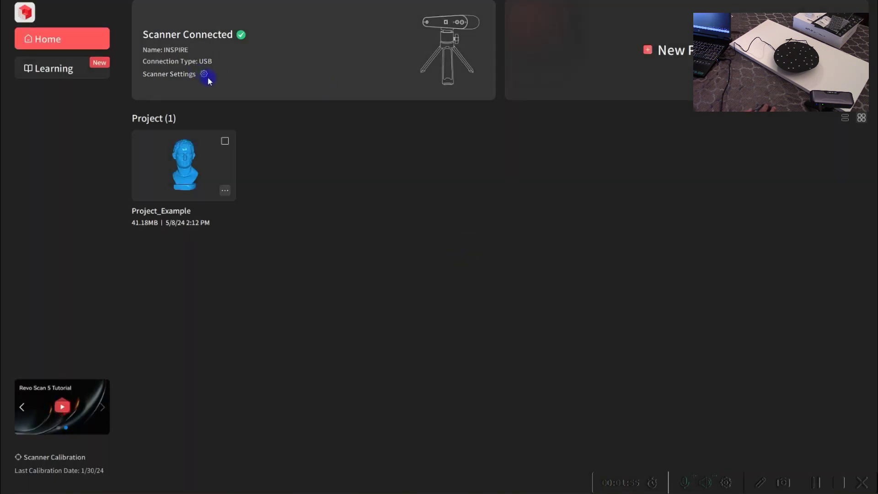
# - Set the scanner's Wi-Fi region to Canada in the scanner settings and confirm the change
pyautogui.click(204, 75)
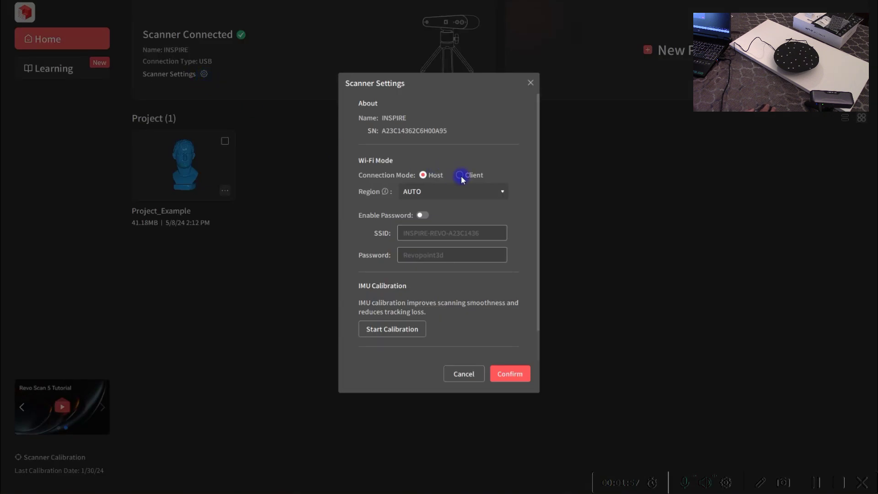
pyautogui.scroll(-1, 460, 191)
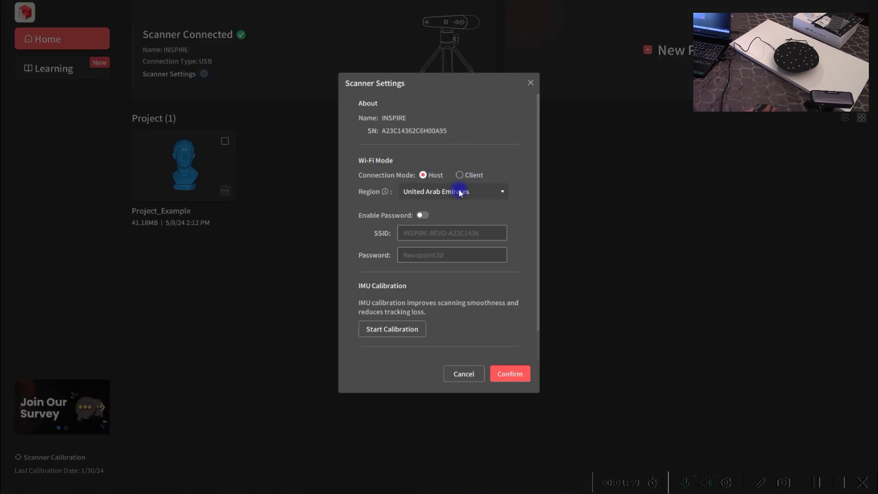
pyautogui.click(459, 193)
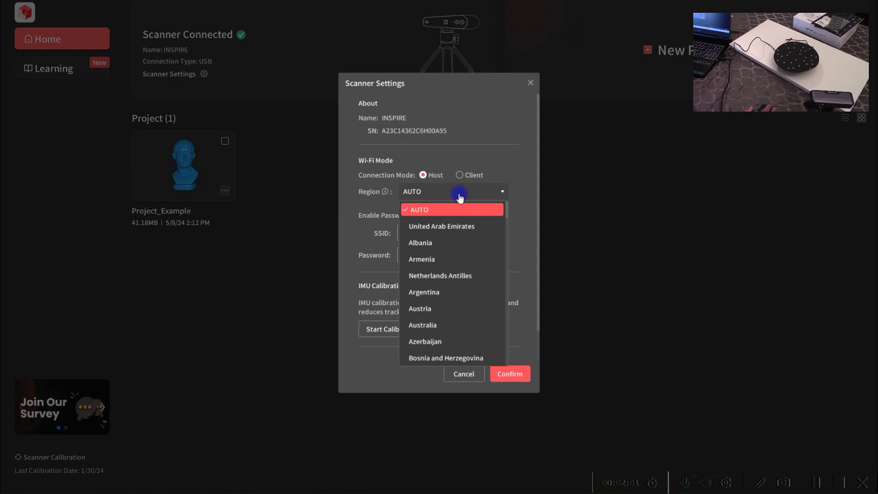
pyautogui.scroll(-5, 455, 258)
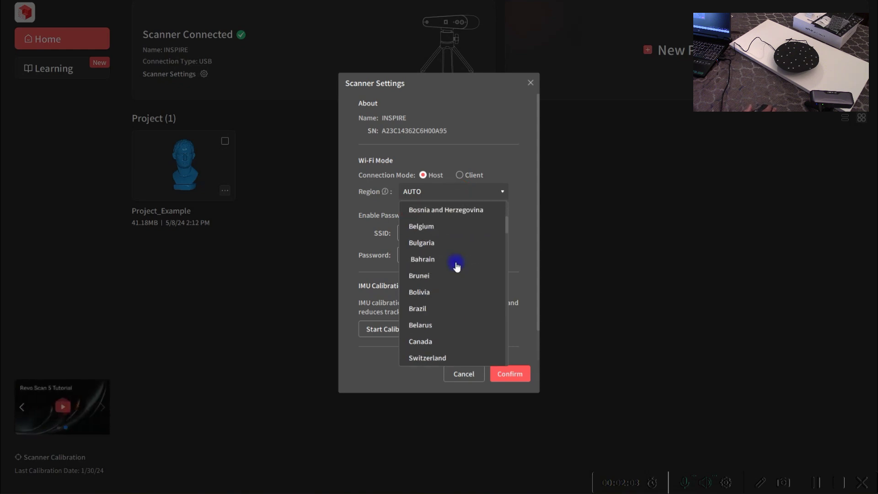
pyautogui.scroll(-3, 455, 265)
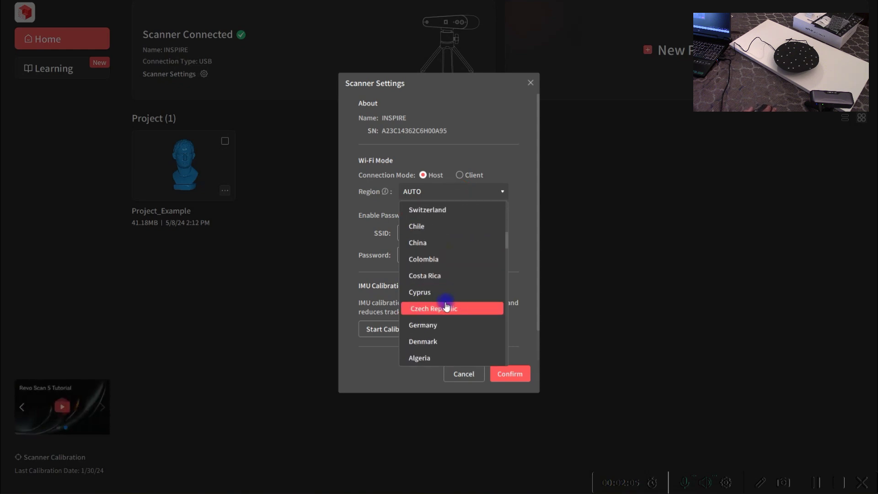
pyautogui.scroll(-3, 446, 302)
pyautogui.scroll(3, 447, 306)
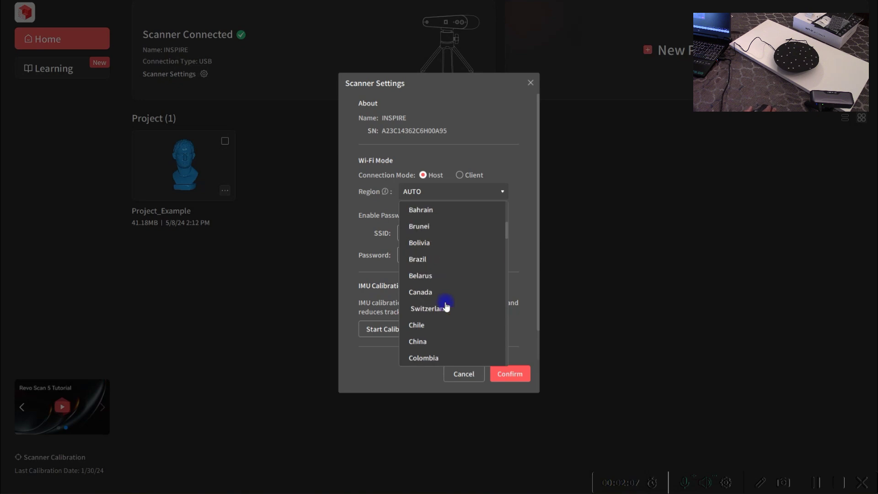
pyautogui.click(440, 295)
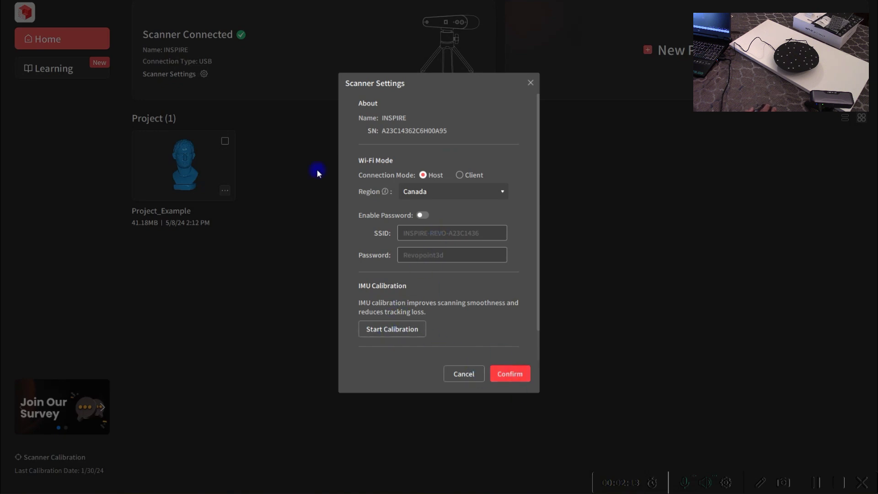
pyautogui.press('Return')
pyautogui.click(481, 234)
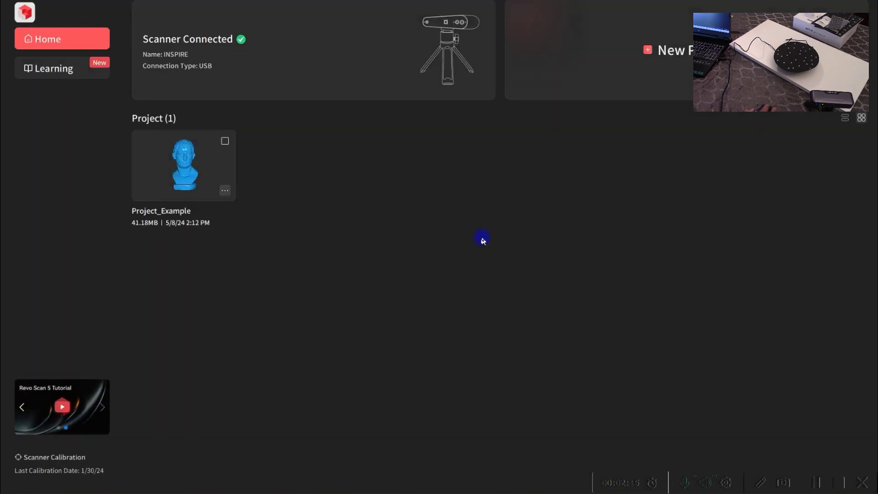
pyautogui.click(187, 67)
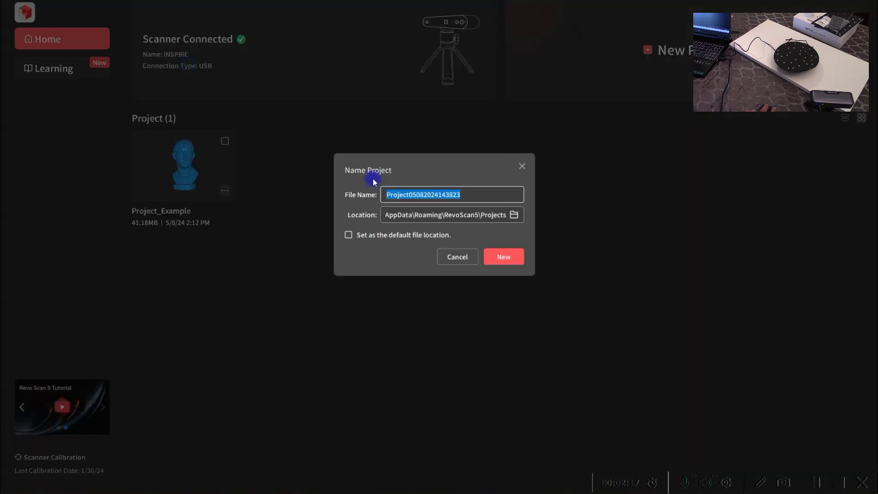
pyautogui.click(479, 263)
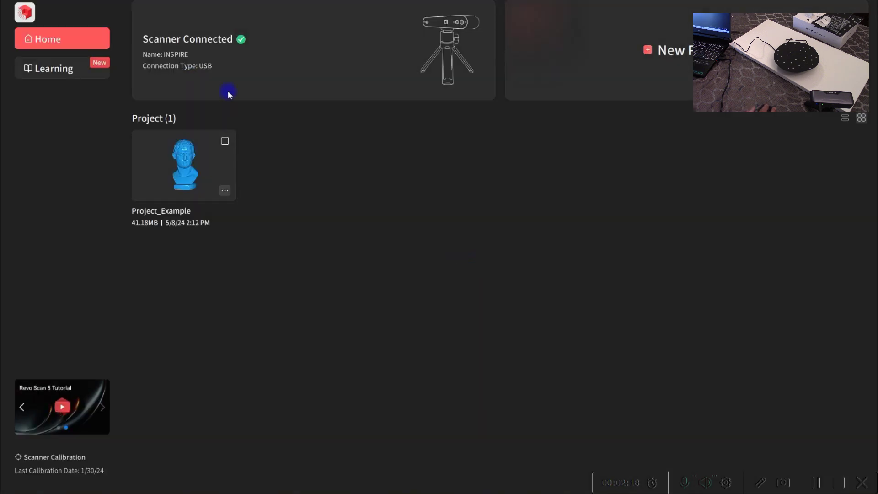
pyautogui.click(443, 37)
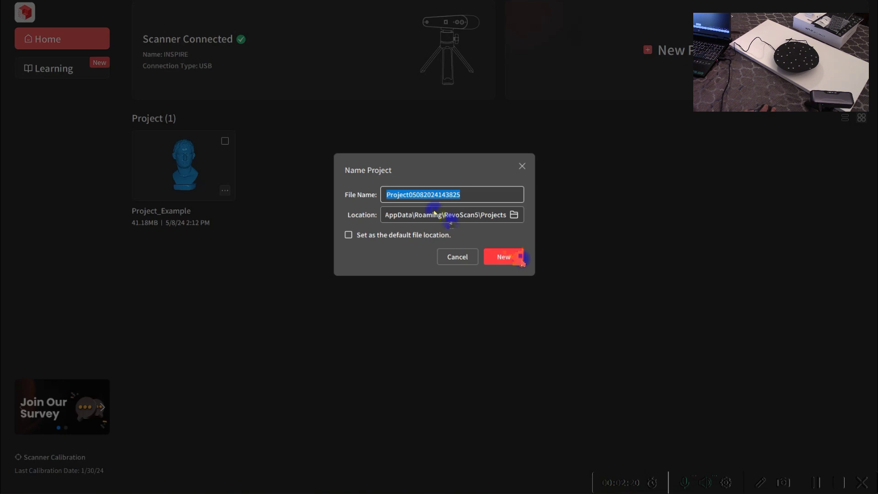
pyautogui.click(465, 258)
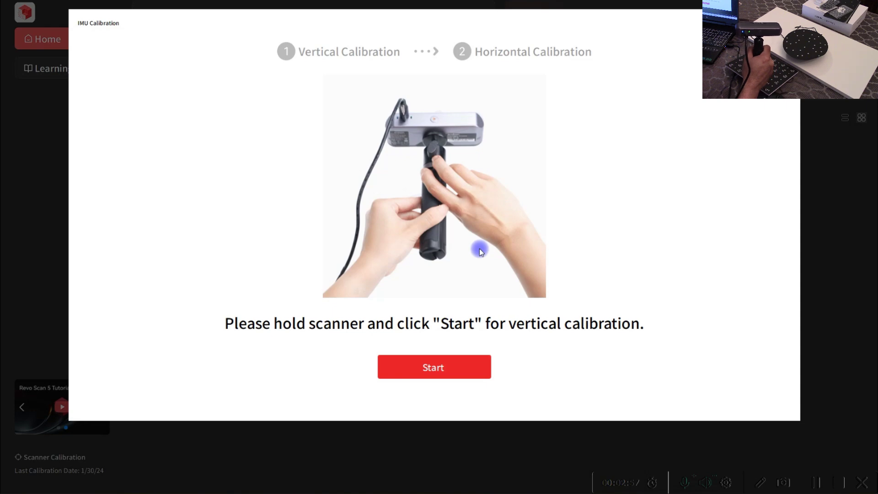
# - Run the scanner's IMU calibration through its vertical and horizontal stages
pyautogui.click(445, 371)
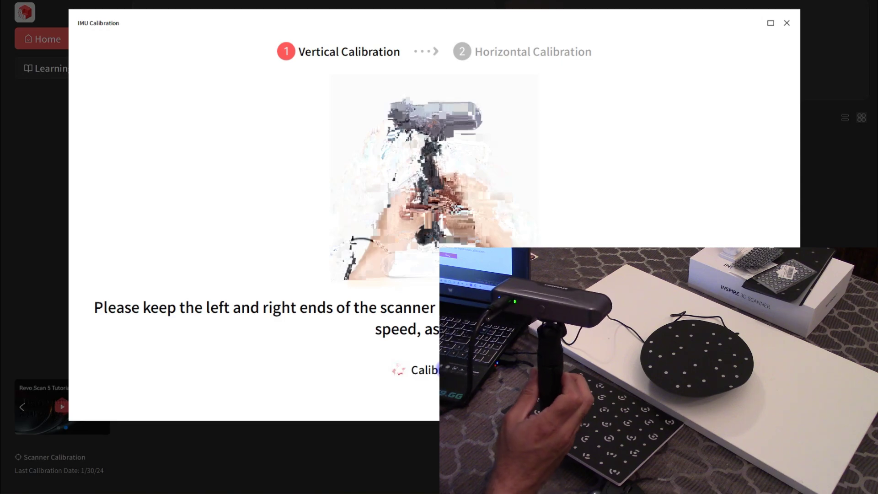
pyautogui.click(444, 368)
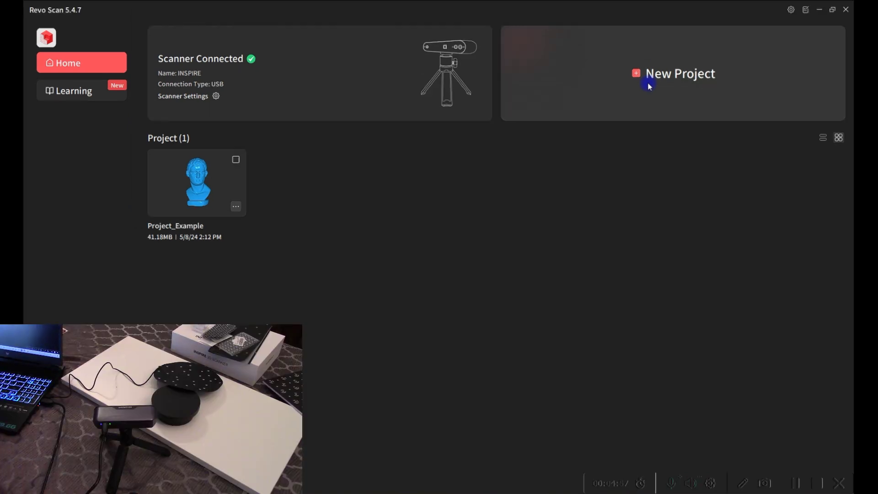
# - Create a new project and capture a scan of the tubular object on the turntable using Standard Accuracy, Feature Tracking and General Object
pyautogui.click(649, 86)
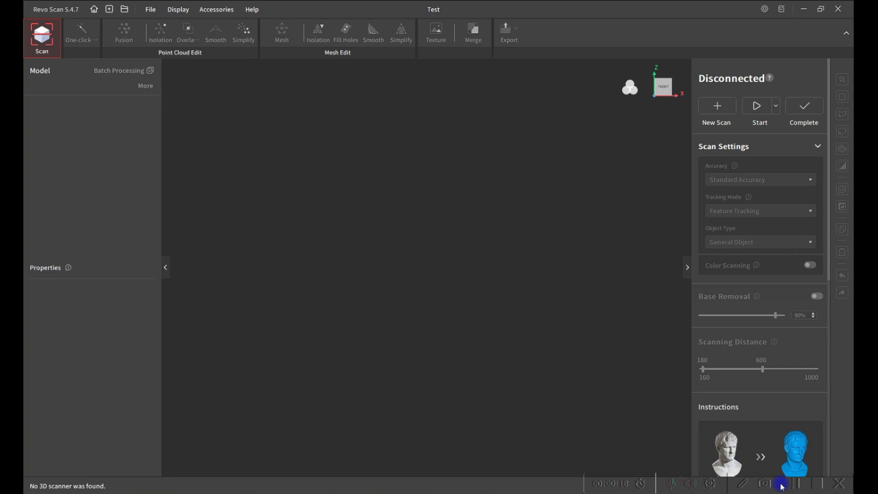
pyautogui.click(781, 484)
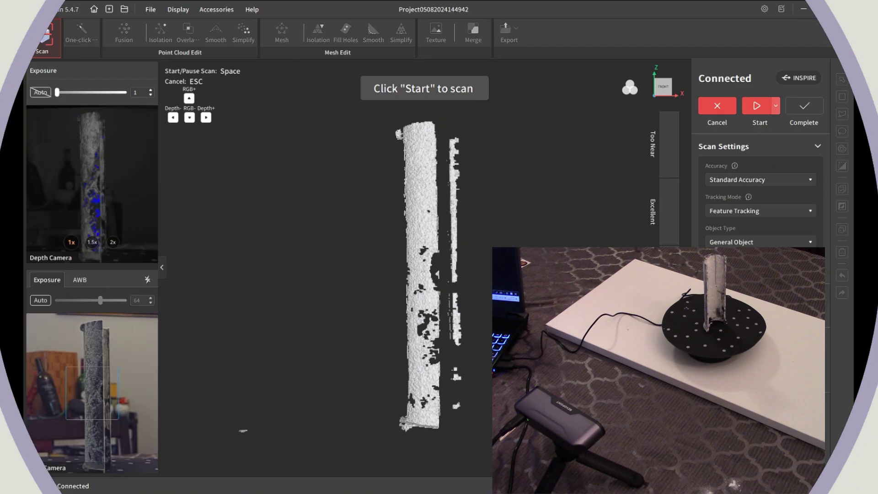
pyautogui.click(757, 106)
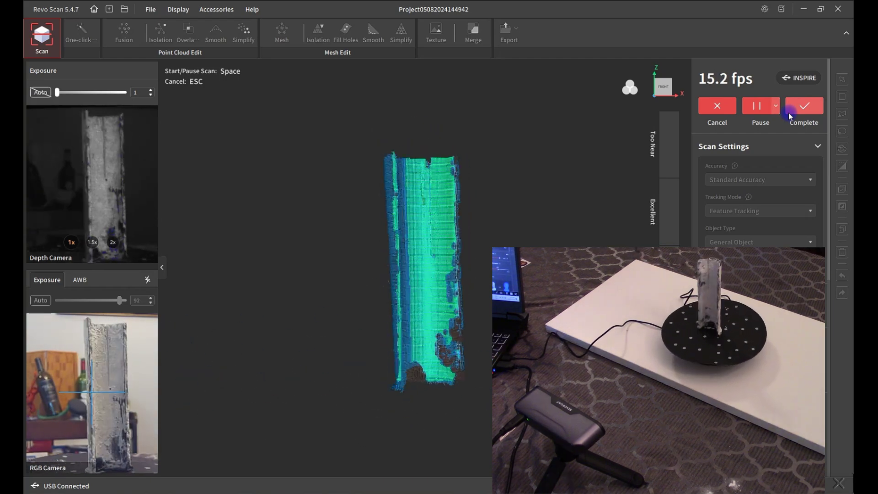
pyautogui.click(802, 108)
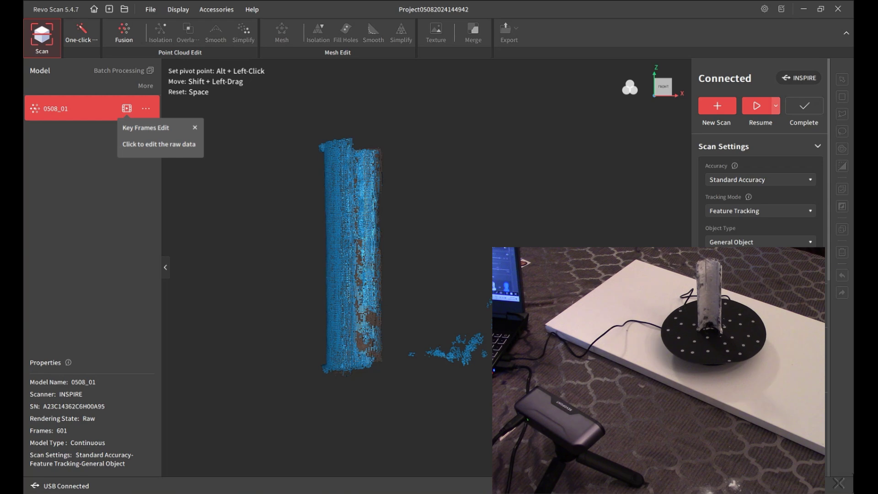
pyautogui.scroll(2, 559, 242)
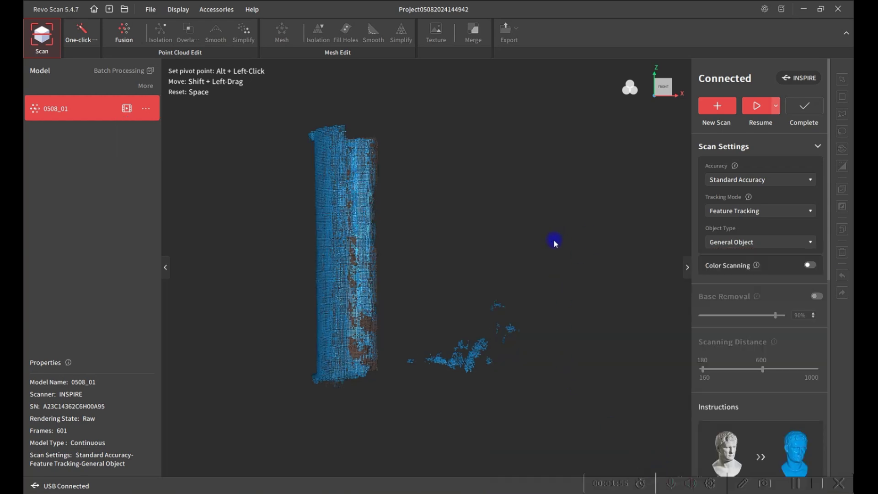
pyautogui.rightClick(519, 267)
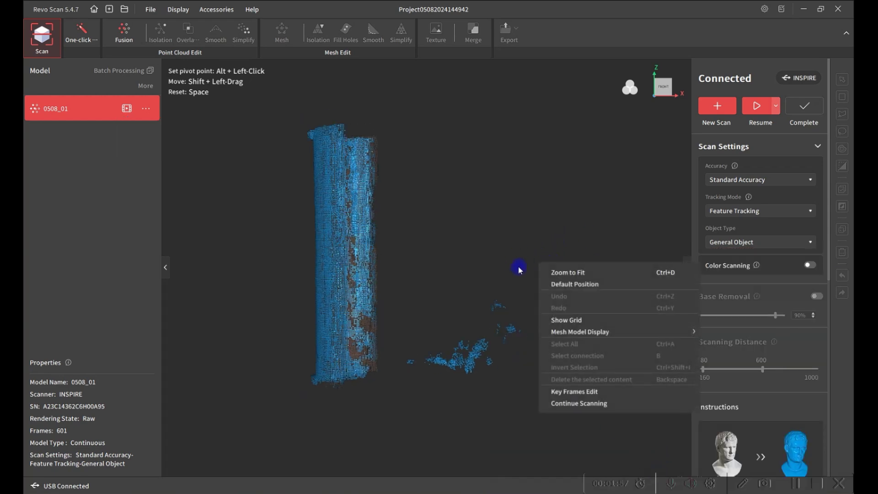
pyautogui.click(554, 269)
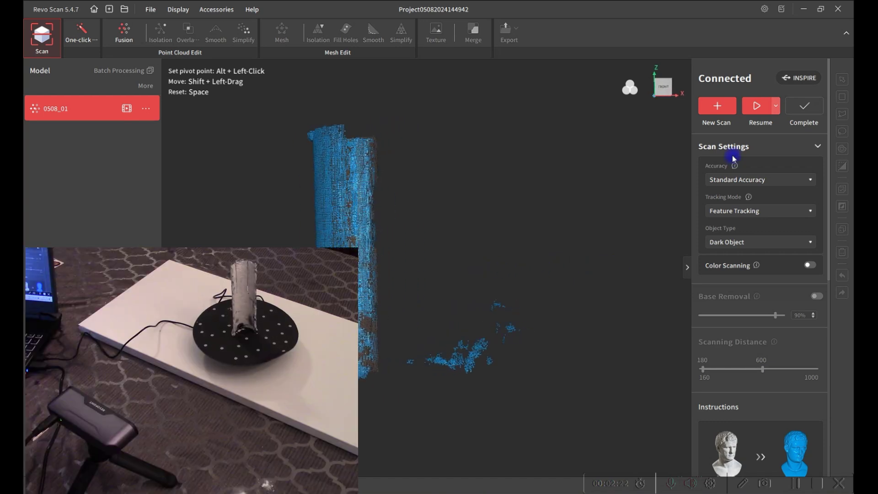
pyautogui.click(755, 108)
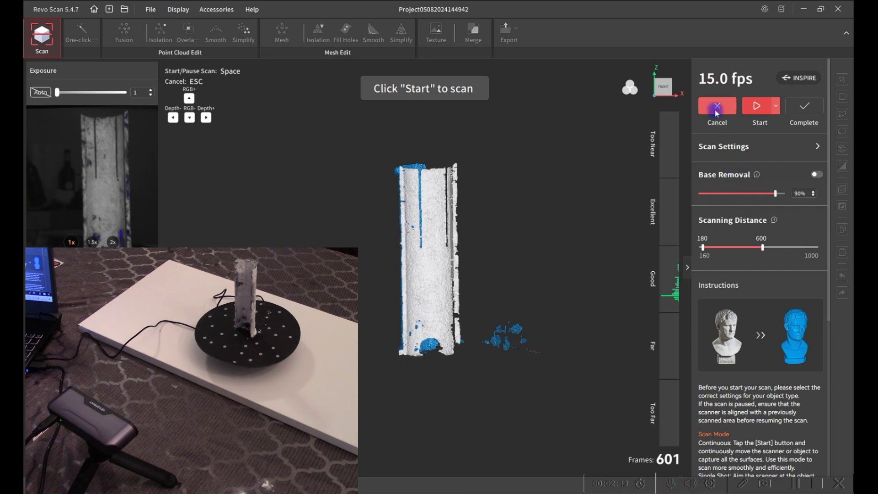
# - Set the new scan's object type to Dark Object and capture a second complete scan of the tubular object
pyautogui.click(755, 146)
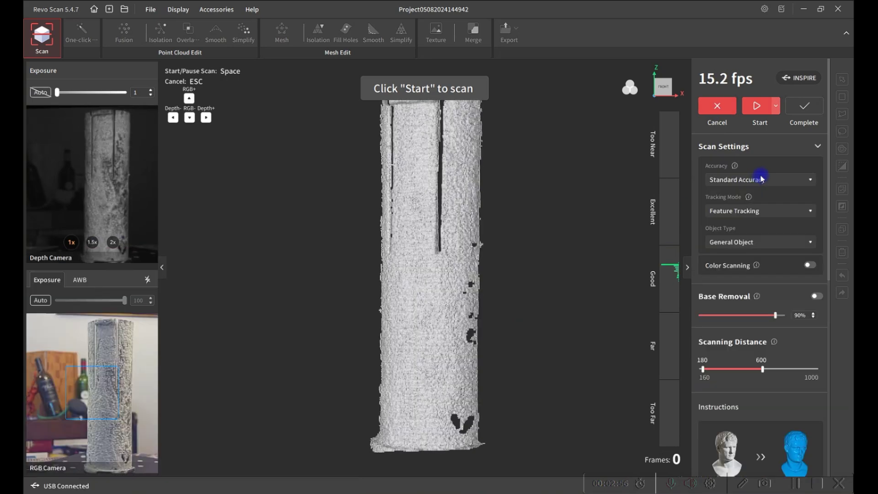
pyautogui.click(759, 211)
pyautogui.click(759, 215)
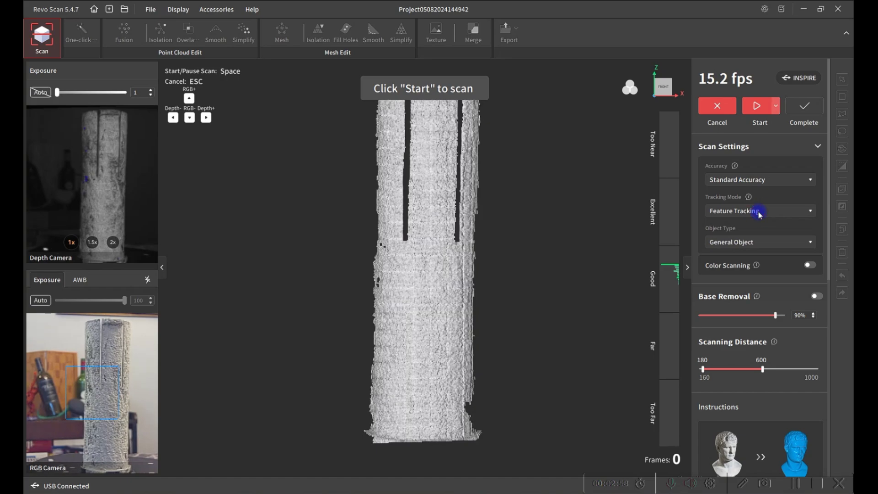
pyautogui.click(755, 245)
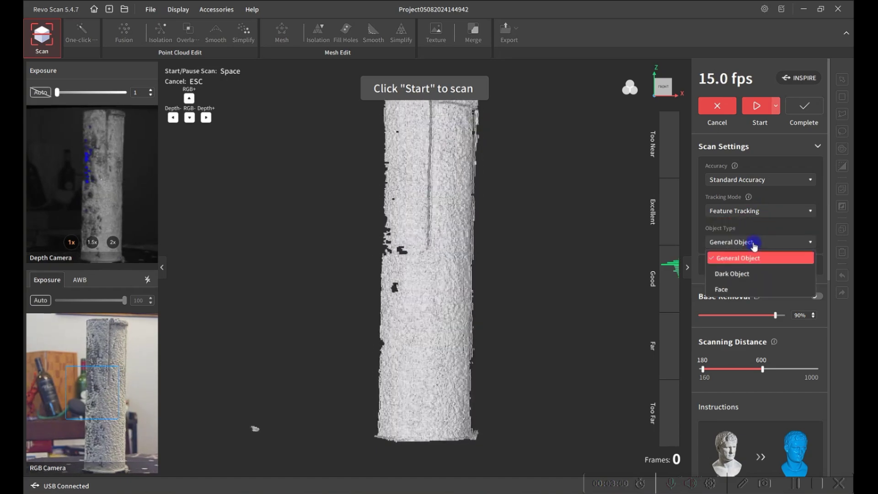
pyautogui.click(748, 266)
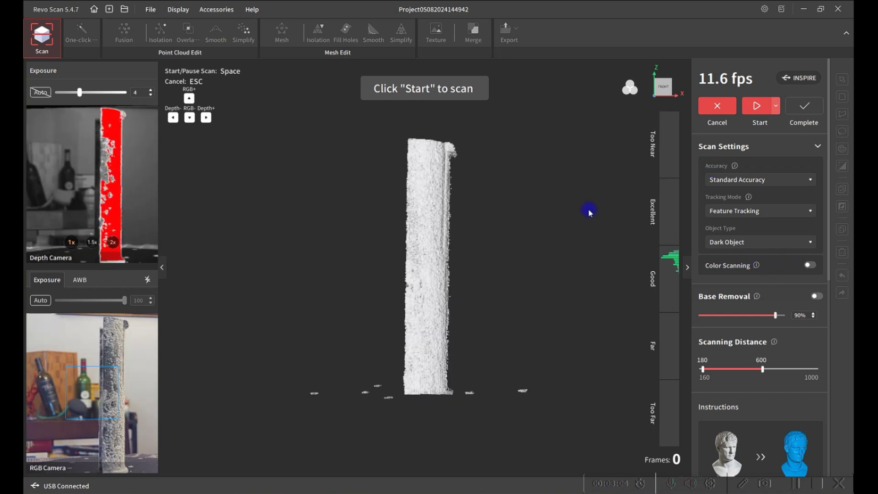
pyautogui.click(755, 108)
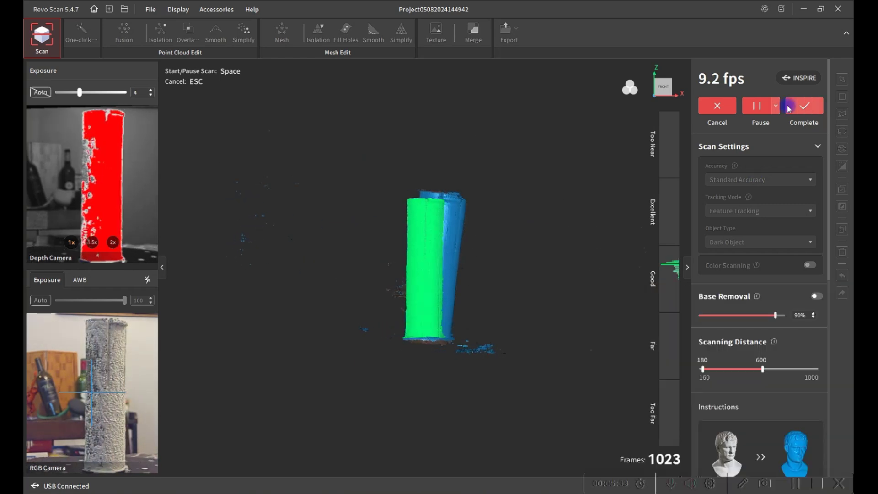
pyautogui.click(807, 108)
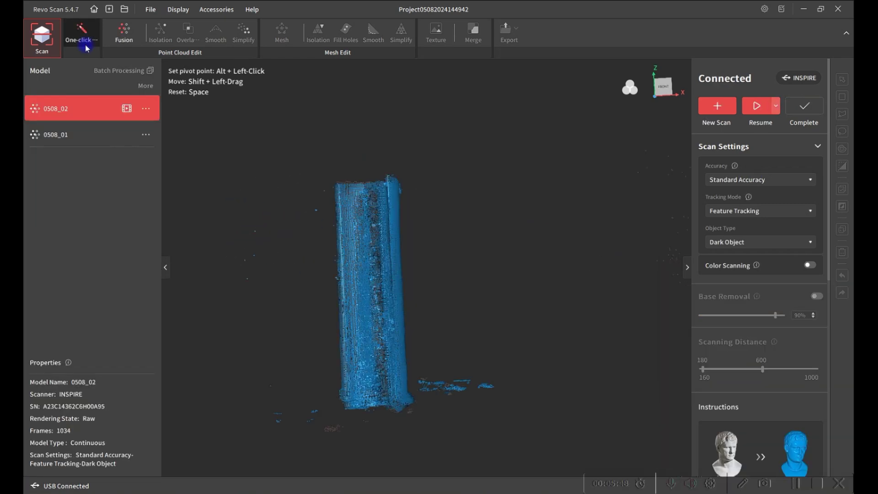
# - Process the second scan, 0508_02, with One-click Edit using 0.42 mm fusion and the default mesh settings
pyautogui.click(82, 40)
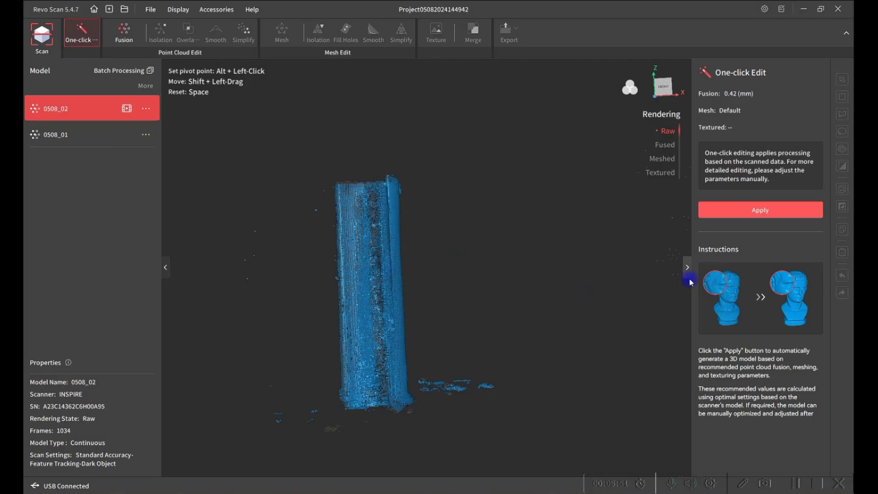
pyautogui.click(742, 215)
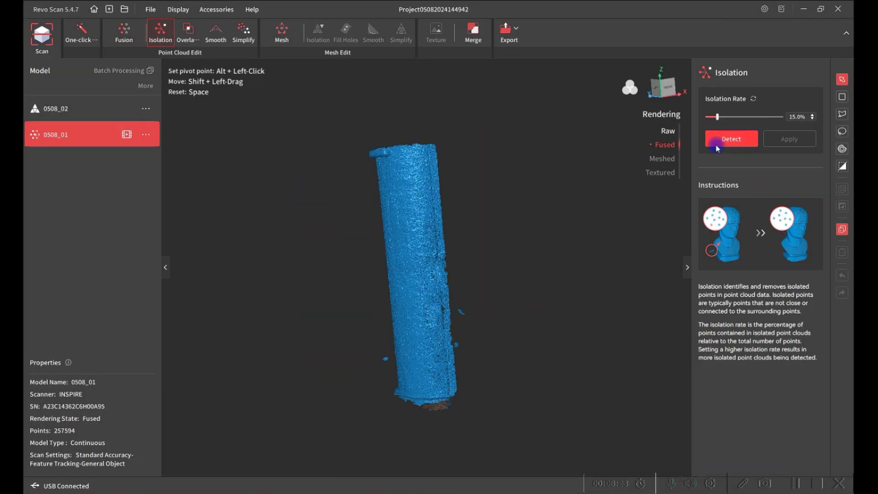
# - Run isolation detection on the fused point cloud of scan 0508_01 at a 15.0% isolation rate
pyautogui.click(727, 139)
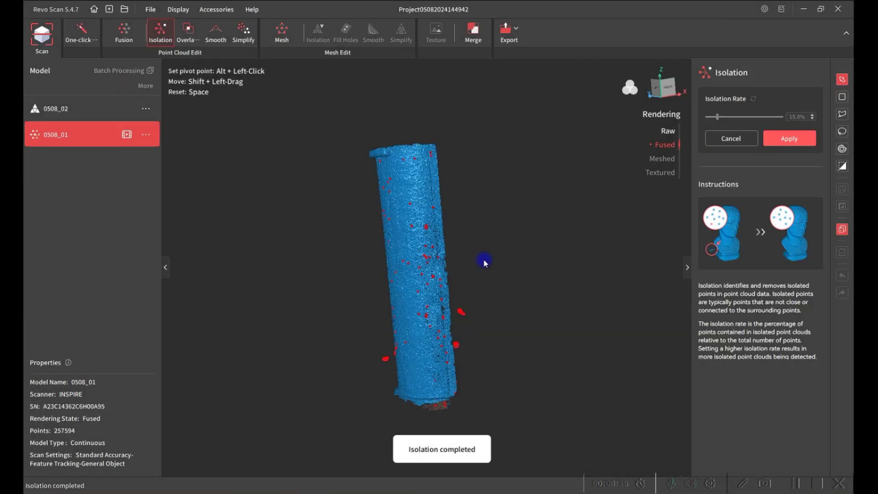
pyautogui.moveTo(517, 323); pyautogui.dragTo(459, 322)
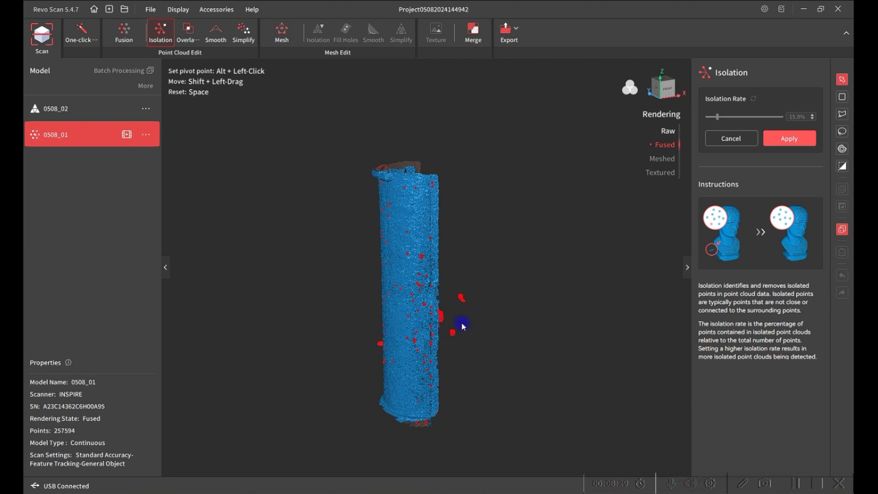
pyautogui.click(189, 41)
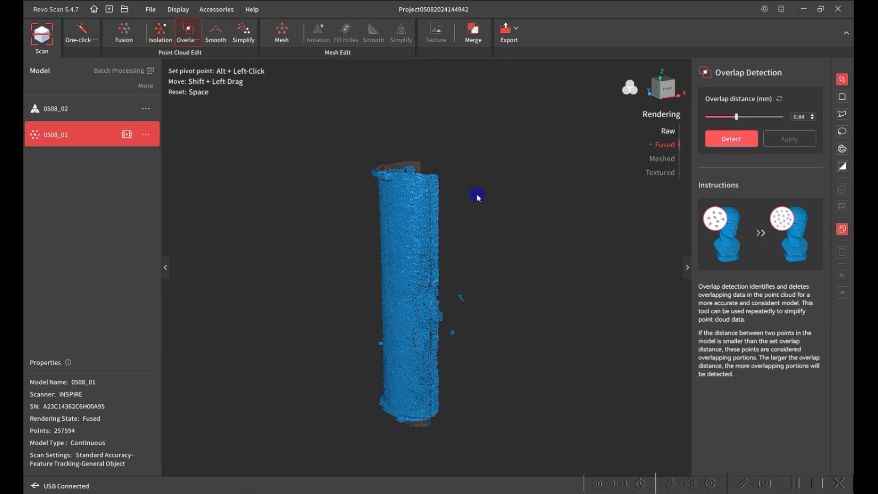
# - Smooth the point cloud of scan 0508_01 with strength 10 and 10 repetitions
pyautogui.click(226, 40)
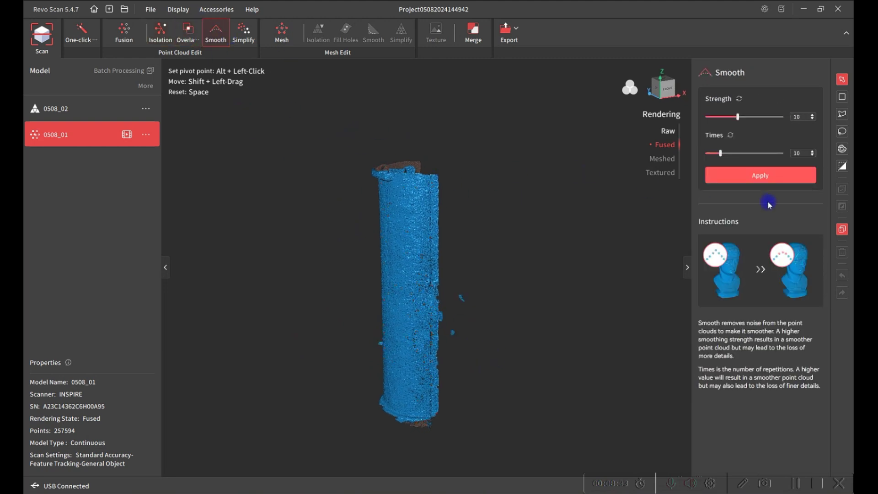
pyautogui.click(768, 176)
pyautogui.moveTo(525, 280); pyautogui.dragTo(544, 280)
# - Mesh scan 0508_01 at quality 4.7 (0.42 mm grid) with automatic hole filling off, and export the resulting model
pyautogui.click(244, 35)
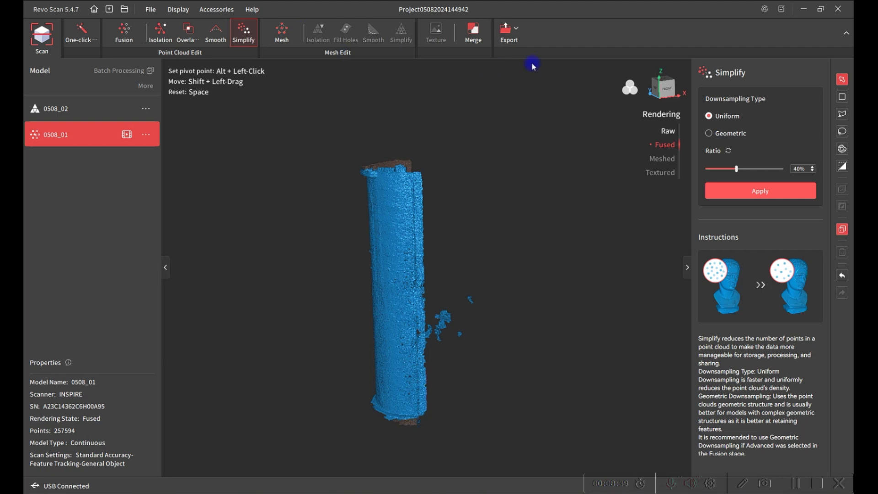
pyautogui.click(281, 31)
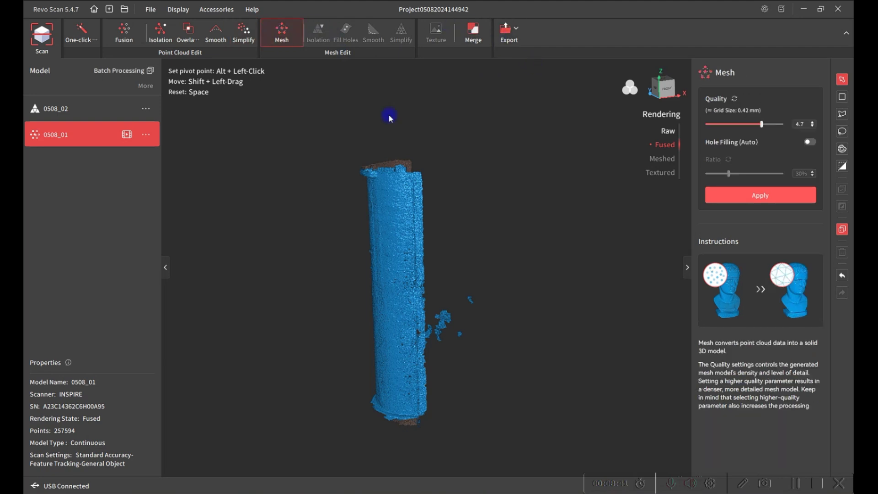
pyautogui.click(748, 199)
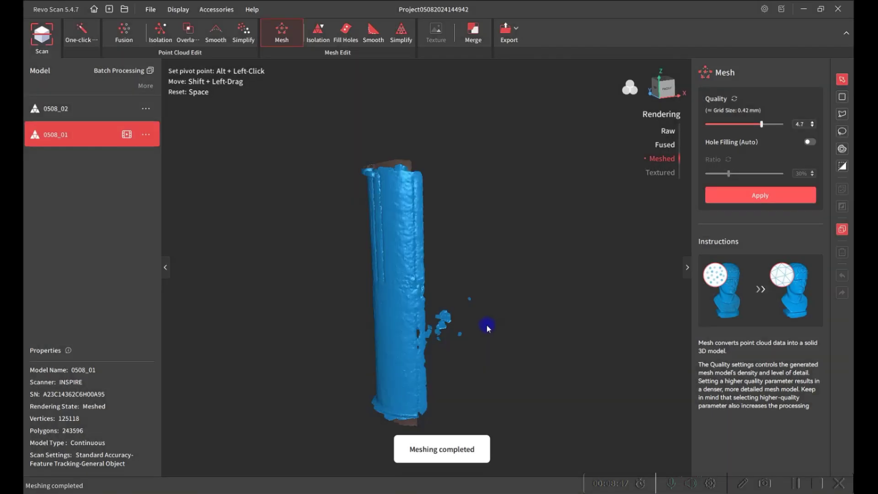
pyautogui.moveTo(488, 327); pyautogui.dragTo(467, 366)
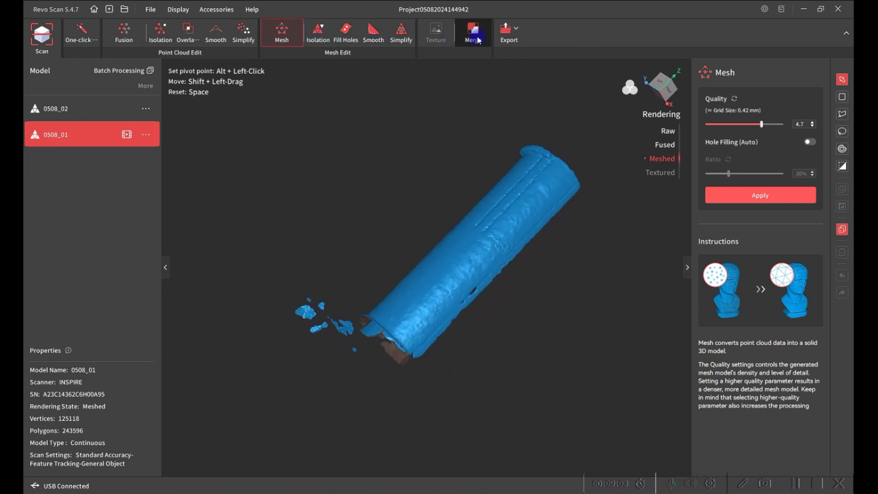
pyautogui.click(508, 31)
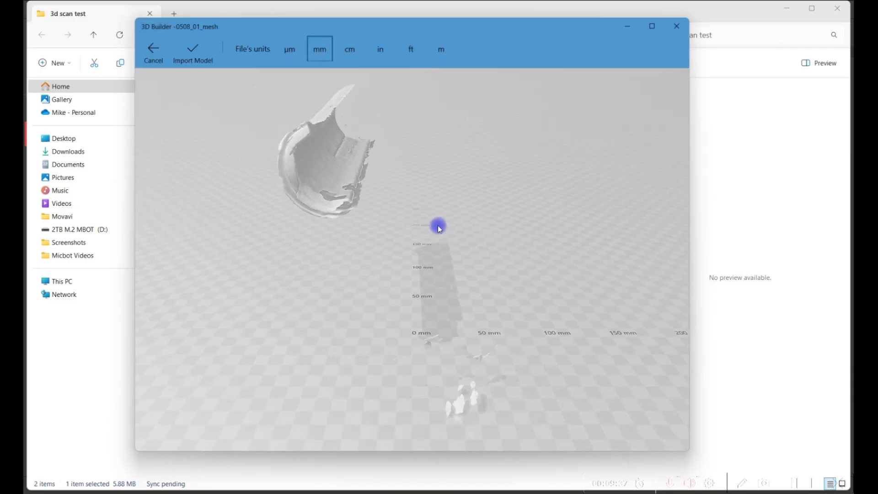
# - In 3D Builder, import the exported 0508_01_mesh model using millimetres as the file's units
pyautogui.moveTo(437, 226); pyautogui.dragTo(431, 323)
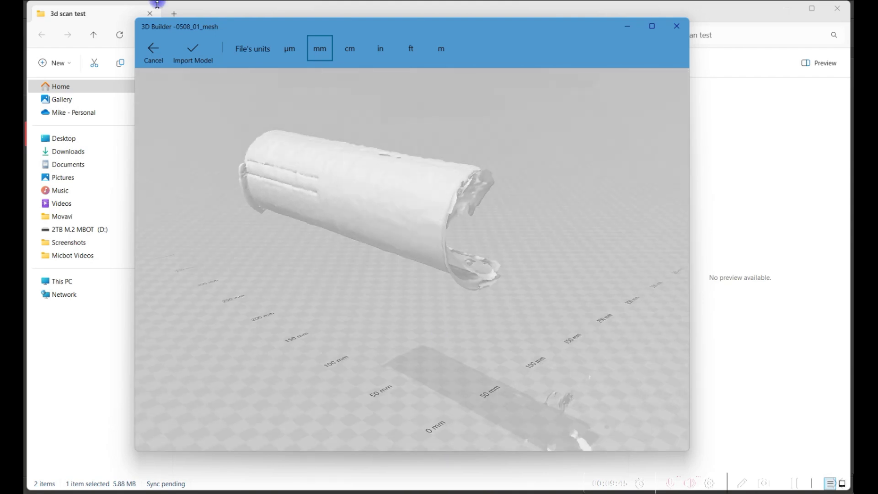
pyautogui.click(194, 54)
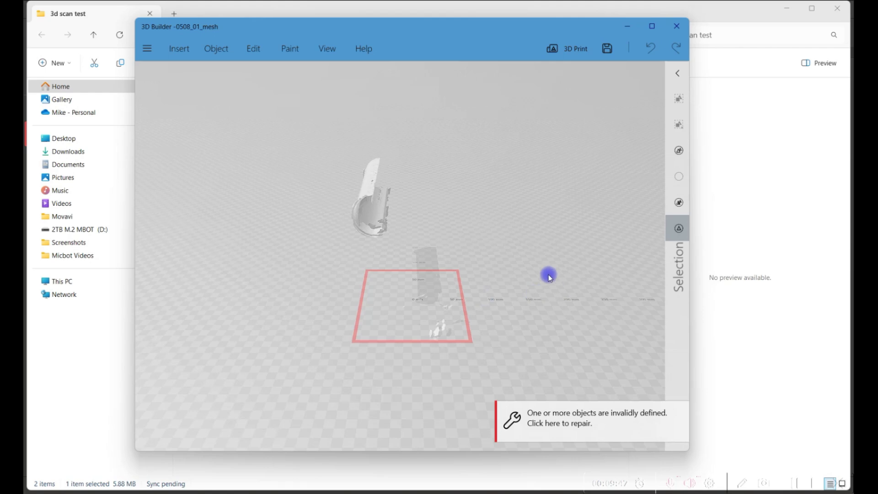
pyautogui.moveTo(551, 276); pyautogui.dragTo(490, 417)
# - Repair the invalidly defined objects in the imported mesh and save the repaired model as a new file
pyautogui.click(632, 412)
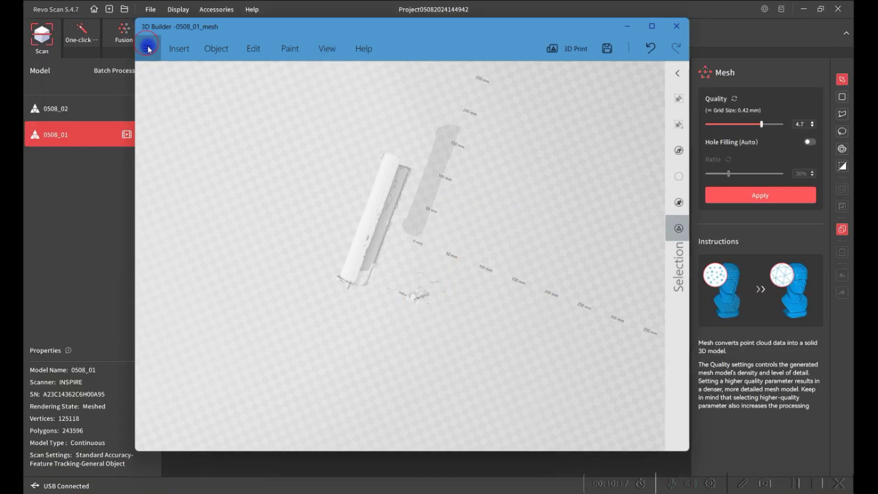
pyautogui.click(148, 48)
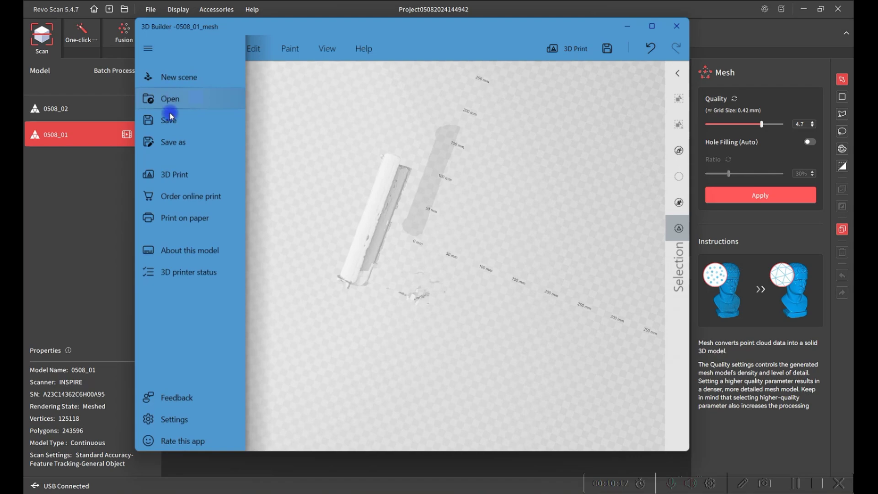
pyautogui.click(177, 135)
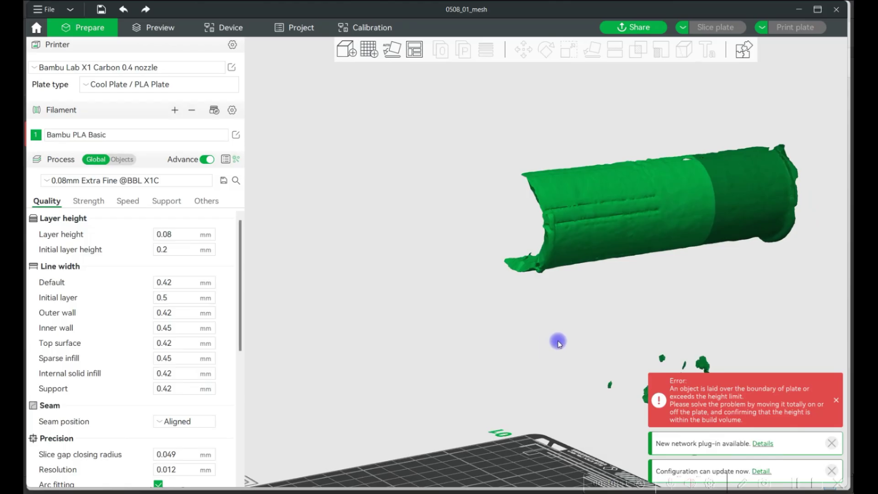
# - In Bambu Studio, select the scanned tube model and examine its outer surface, inner side and ends from several angles
pyautogui.moveTo(558, 341); pyautogui.dragTo(578, 316)
pyautogui.click(506, 317)
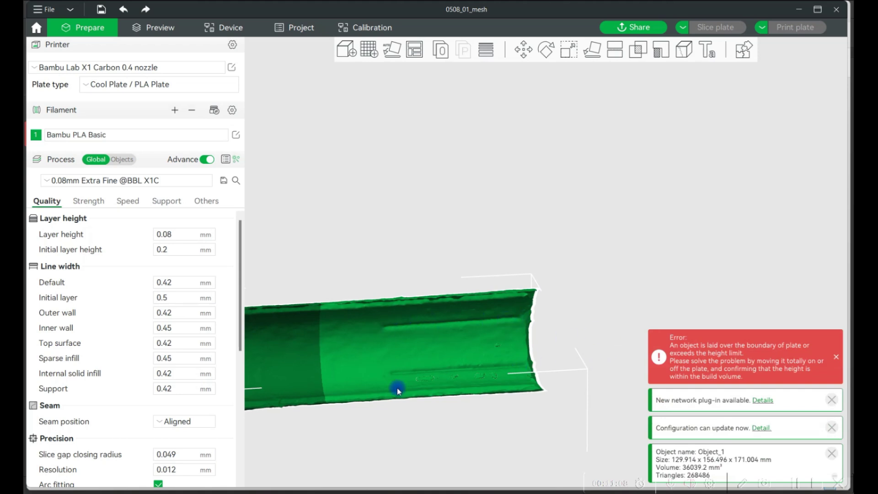
pyautogui.moveTo(447, 437); pyautogui.dragTo(492, 399)
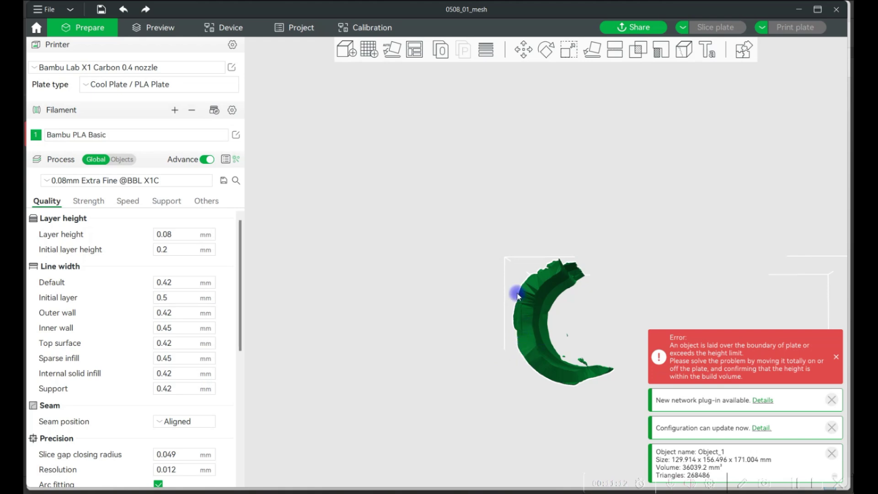
pyautogui.moveTo(515, 294); pyautogui.dragTo(726, 122)
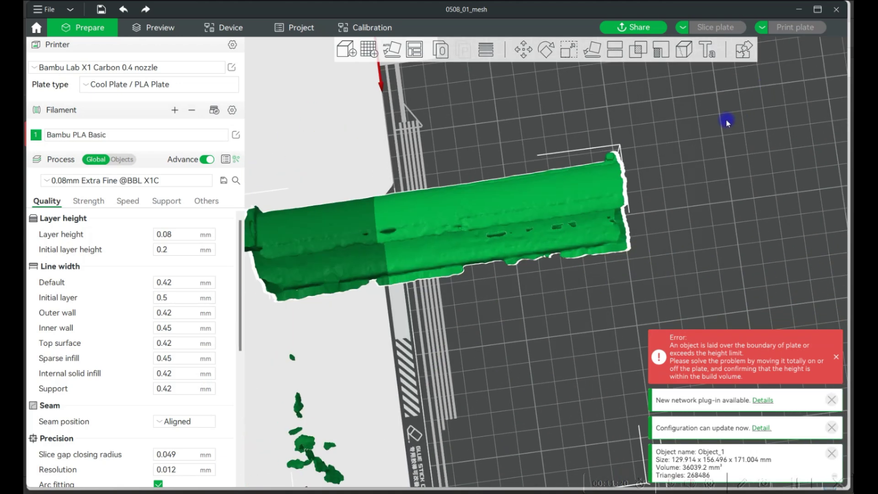
pyautogui.moveTo(756, 153); pyautogui.dragTo(734, 182)
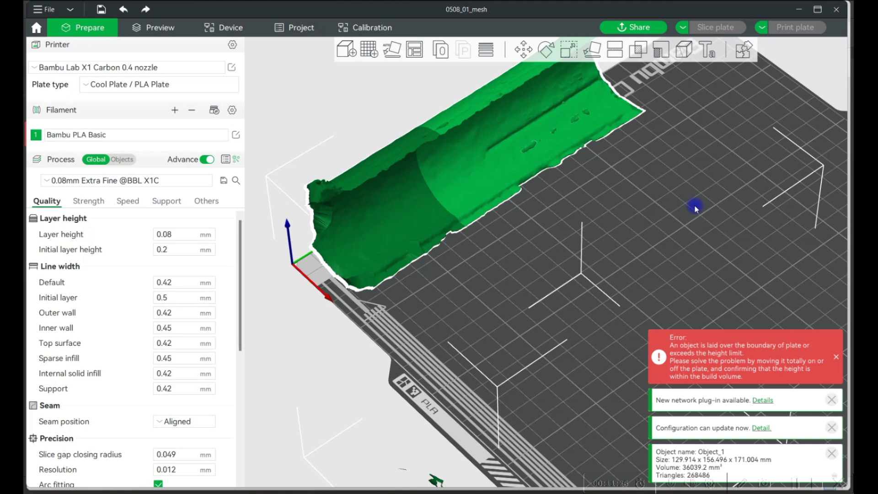
pyautogui.moveTo(695, 207); pyautogui.dragTo(729, 268, button='middle')
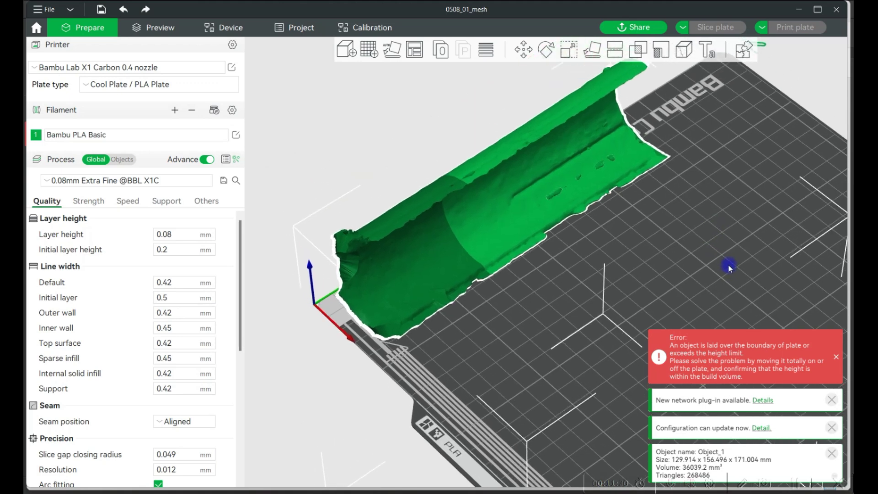